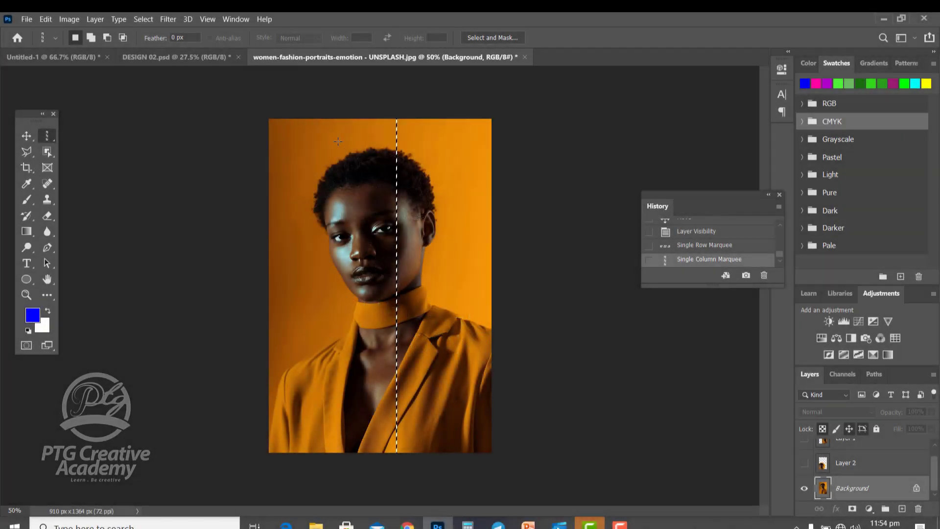
Place a single-column selection through the middle of the woman's face and clear the selection.
{"action": "left_click", "coordinate": [368, 174]}
{"action": "left_click", "coordinate": [384, 196]}
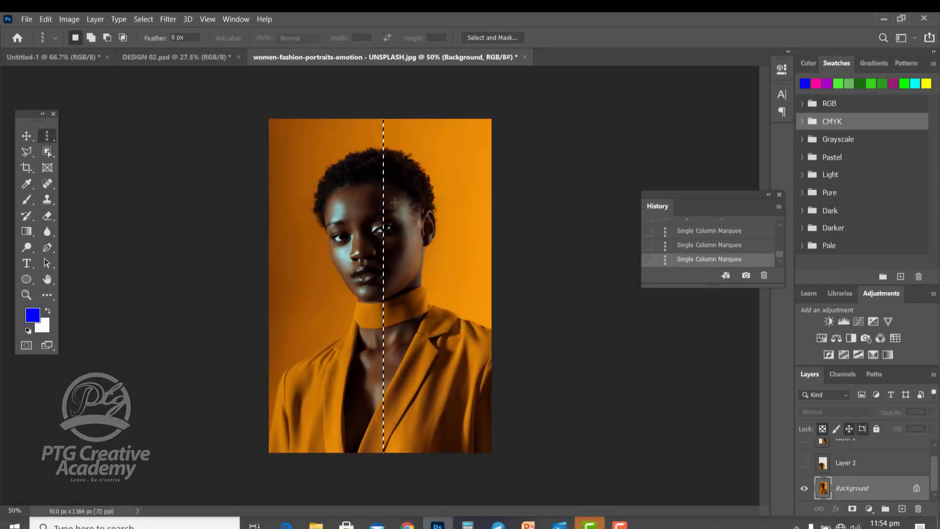
{"action": "key", "text": "ctrl+d"}
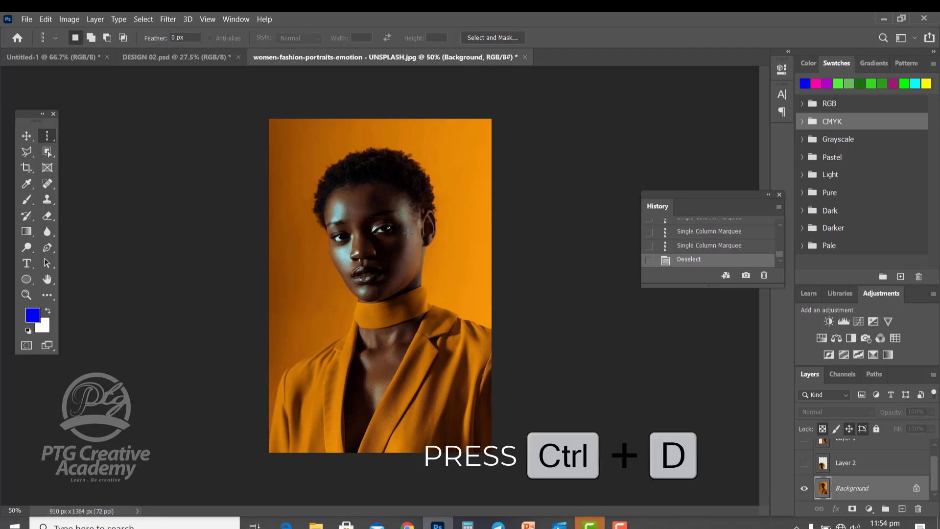
{"action": "key", "text": "ctrl+z"}
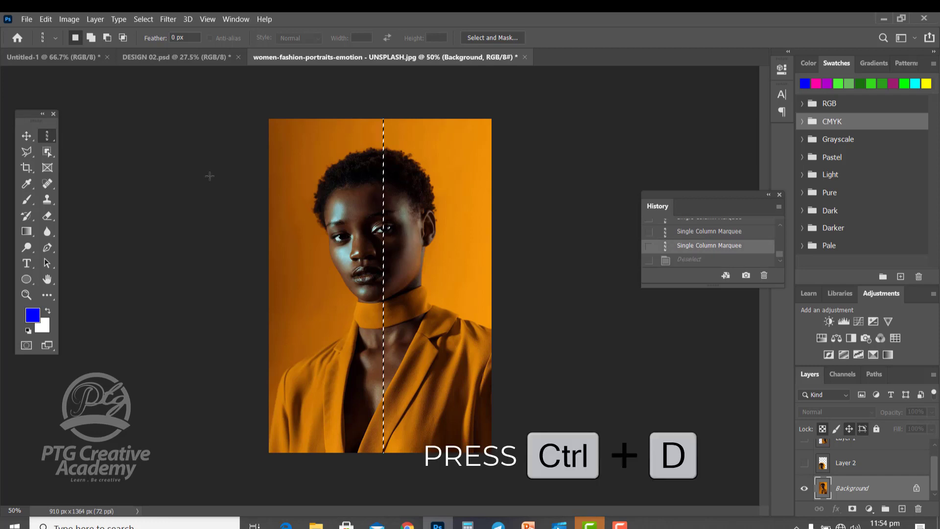
{"action": "left_click", "coordinate": [139, 20]}
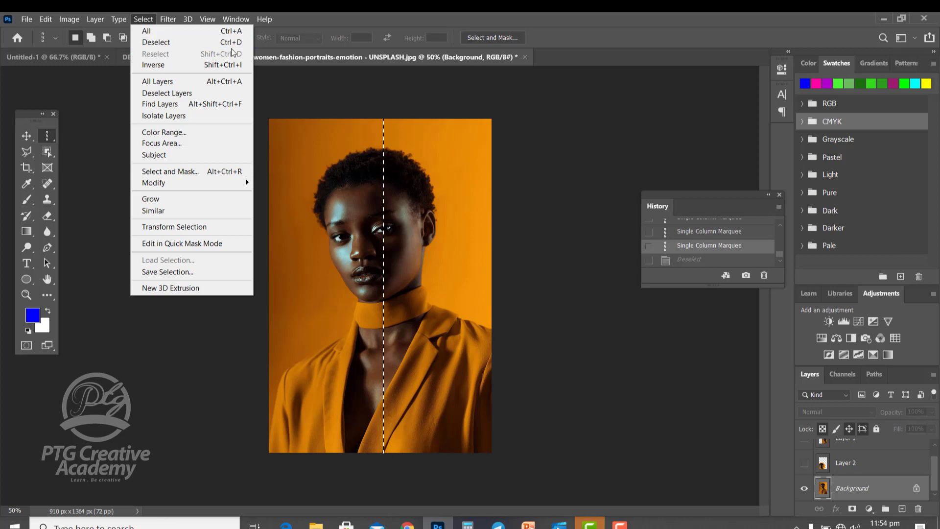
{"action": "left_click", "coordinate": [152, 43]}
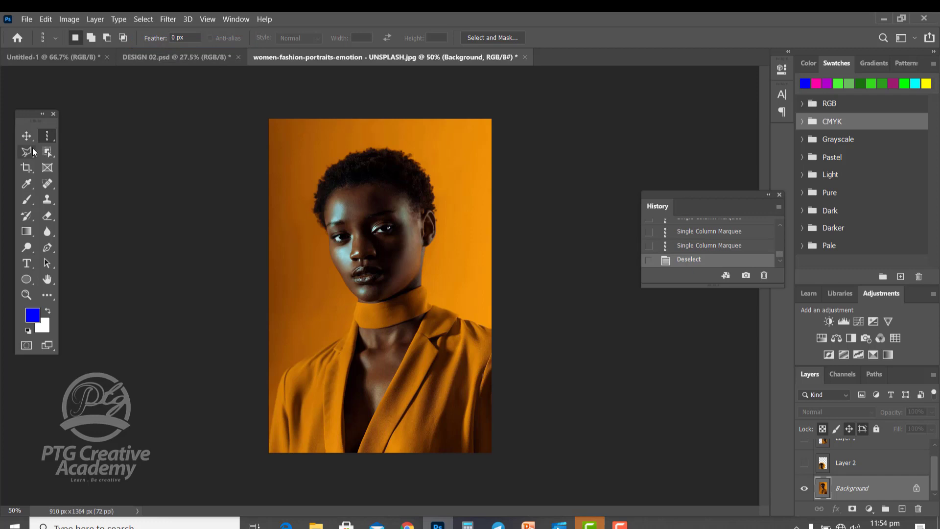
Draw a loose freehand Lasso selection around the woman's head and shoulders, closing it along the photo's lower edge.
{"action": "left_click", "coordinate": [26, 155]}
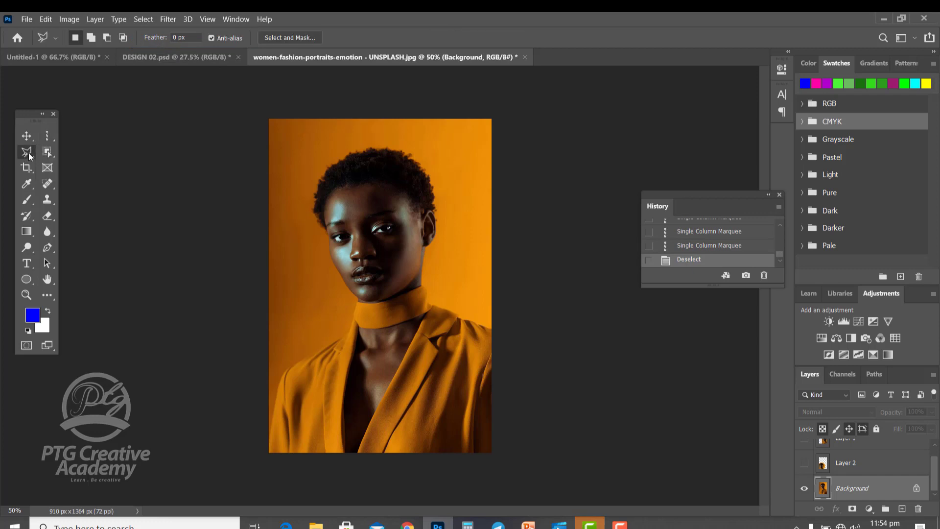
{"action": "left_click", "coordinate": [27, 152]}
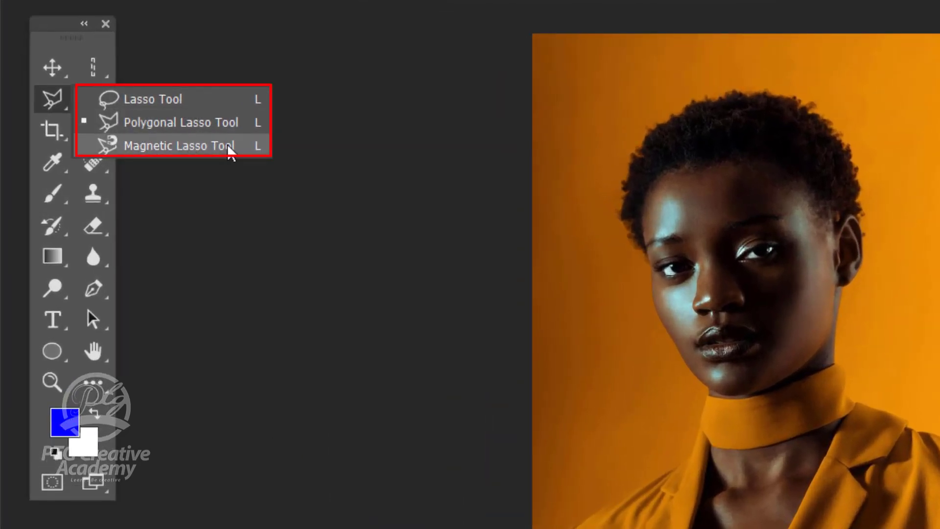
{"action": "left_click", "coordinate": [51, 110]}
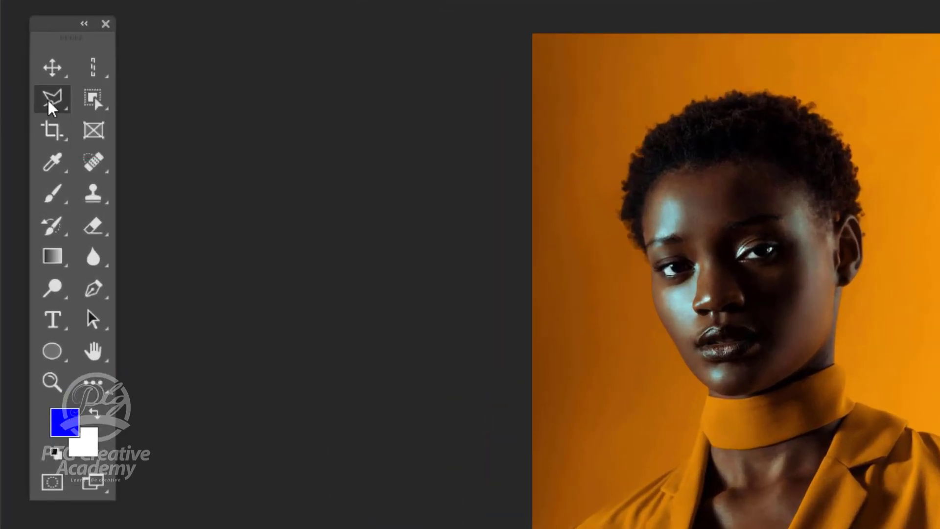
{"action": "right_click", "coordinate": [51, 110]}
{"action": "left_click", "coordinate": [140, 100]}
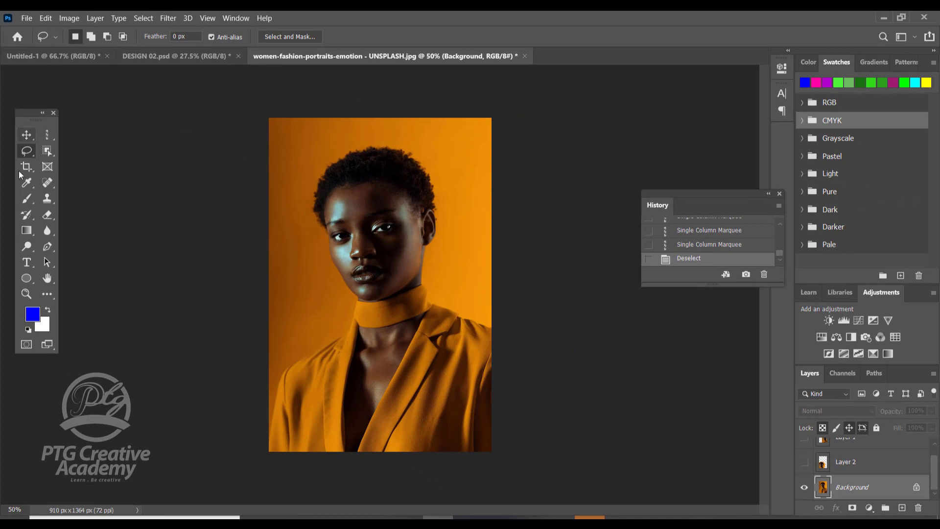
{"action": "mouse_move", "coordinate": [269, 405]}
{"action": "left_mouse_down"}
{"action": "mouse_move", "coordinate": [279, 359]}
{"action": "mouse_move", "coordinate": [323, 336]}
{"action": "left_mouse_up"}
{"action": "mouse_move", "coordinate": [341, 300]}
{"action": "left_mouse_down"}
{"action": "mouse_move", "coordinate": [303, 212]}
{"action": "mouse_move", "coordinate": [305, 174]}
{"action": "mouse_move", "coordinate": [354, 135]}
{"action": "mouse_move", "coordinate": [420, 130]}
{"action": "mouse_move", "coordinate": [451, 182]}
{"action": "mouse_move", "coordinate": [448, 279]}
{"action": "mouse_move", "coordinate": [509, 326]}
{"action": "mouse_move", "coordinate": [526, 402]}
{"action": "mouse_move", "coordinate": [526, 471]}
{"action": "mouse_move", "coordinate": [347, 473]}
{"action": "mouse_move", "coordinate": [274, 462]}
{"action": "left_mouse_up"}
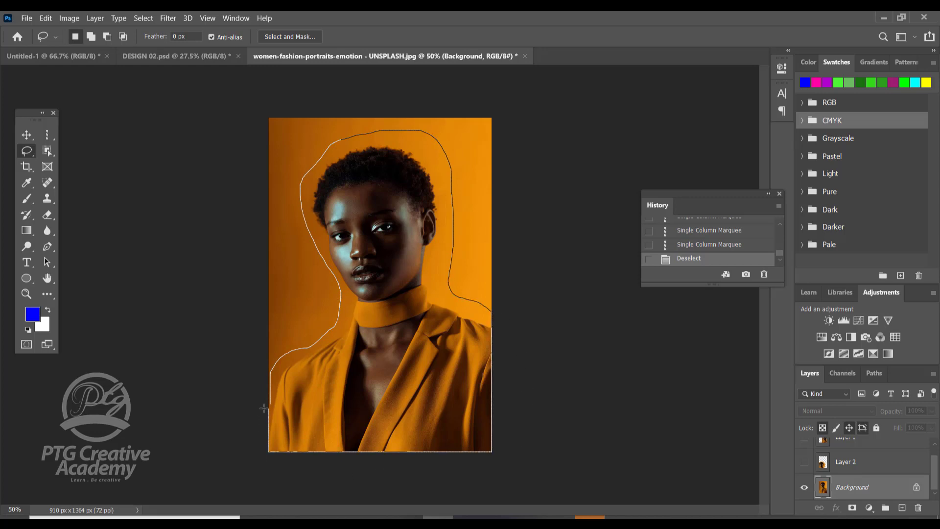
{"action": "left_click_drag", "start_coordinate": [268, 402], "coordinate": [269, 400]}
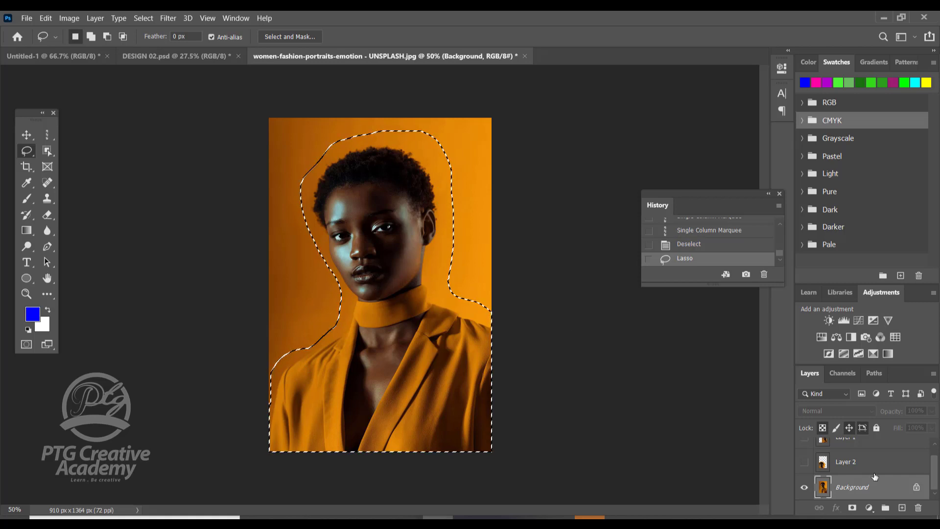
Copy the lassoed woman from the Background layer to a new layer with Layer Via Copy.
{"action": "scroll", "coordinate": [867, 478], "scroll_direction": "up", "scroll_amount": 1}
{"action": "scroll", "coordinate": [864, 475], "scroll_direction": "down", "scroll_amount": 1}
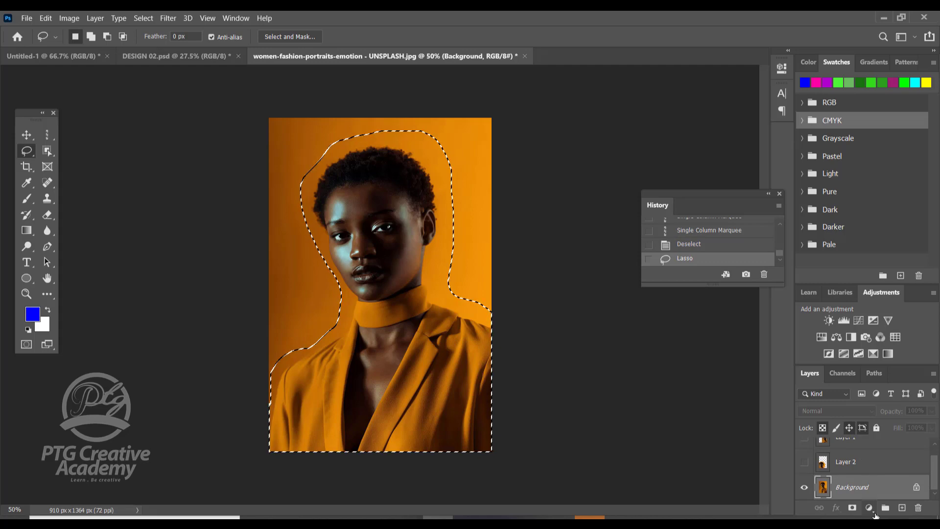
{"action": "scroll", "coordinate": [870, 466], "scroll_direction": "up", "scroll_amount": 1}
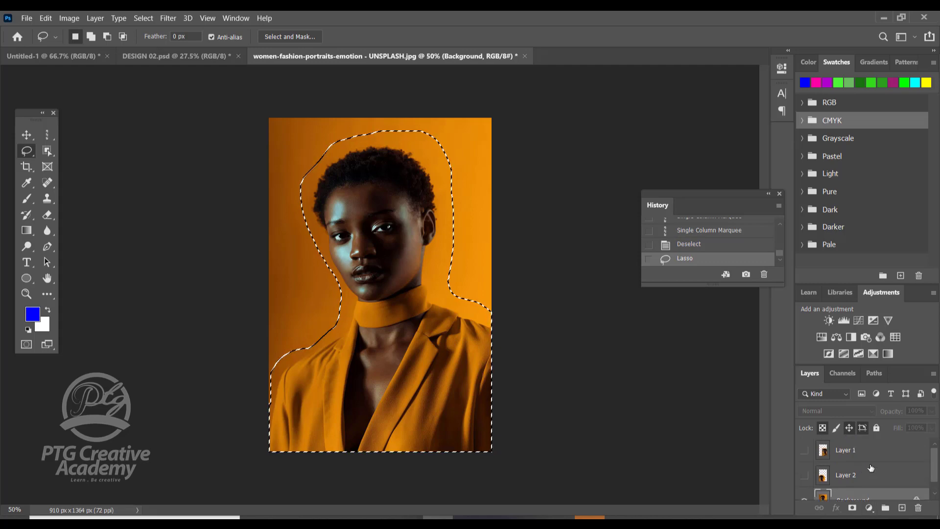
{"action": "scroll", "coordinate": [869, 468], "scroll_direction": "down", "scroll_amount": 1}
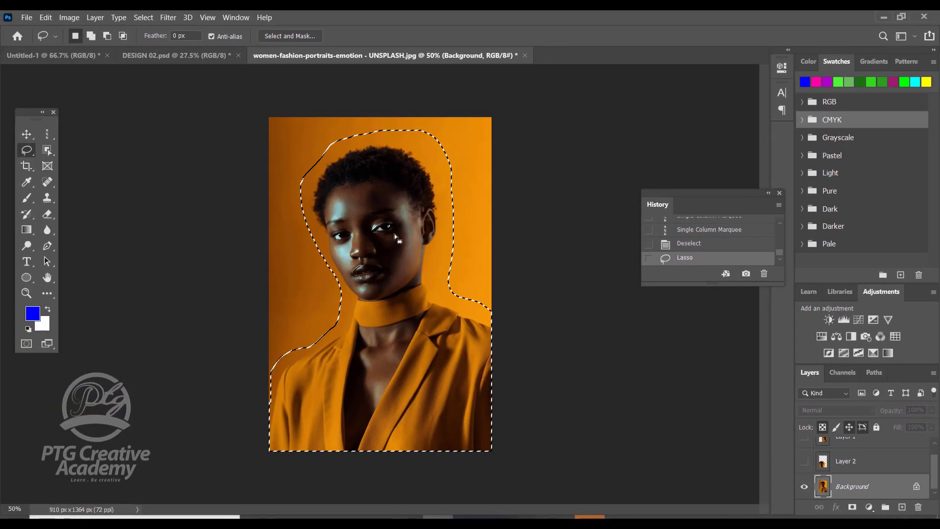
{"action": "right_click", "coordinate": [293, 185]}
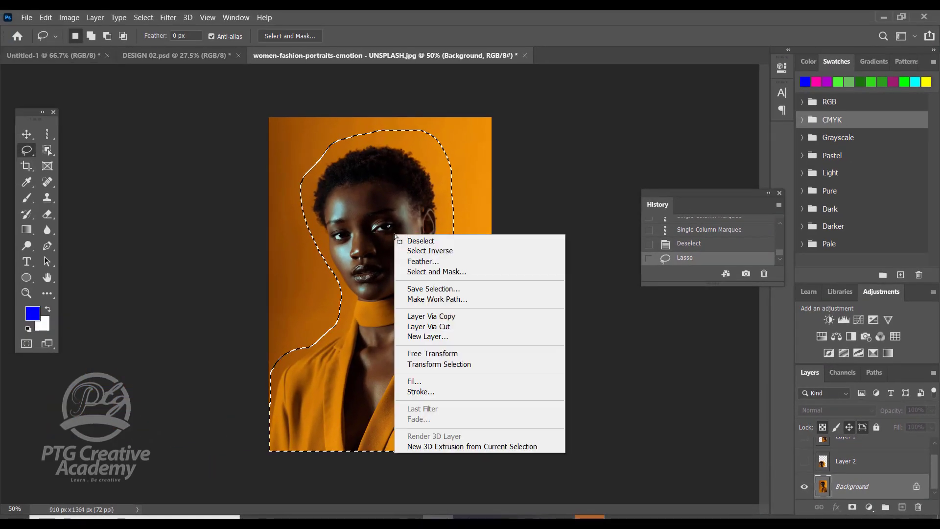
{"action": "left_click", "coordinate": [447, 317]}
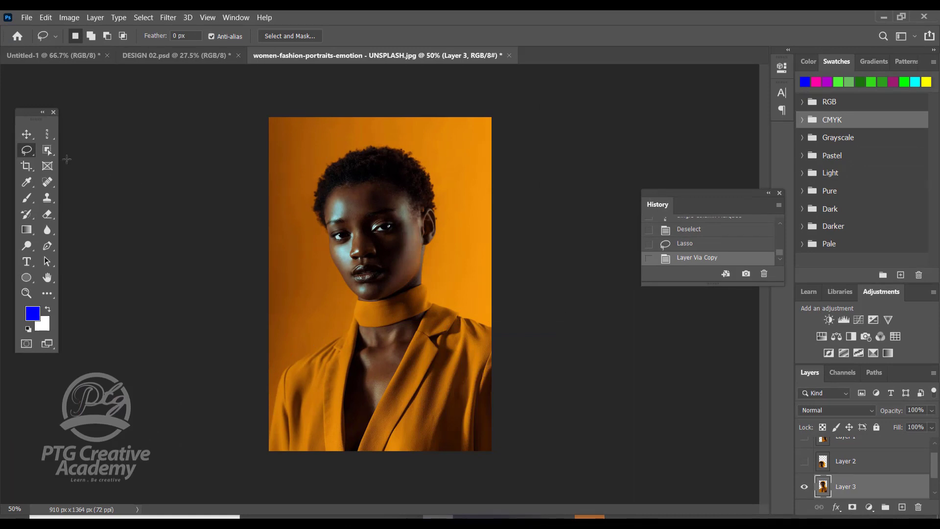
Move the copied cutout slightly down and to the right so it is offset from the original photo.
{"action": "left_click", "coordinate": [30, 134]}
{"action": "mouse_move", "coordinate": [384, 221]}
{"action": "left_mouse_down"}
{"action": "mouse_move", "coordinate": [423, 223]}
{"action": "mouse_move", "coordinate": [302, 223]}
{"action": "mouse_move", "coordinate": [421, 225]}
{"action": "mouse_move", "coordinate": [386, 255]}
{"action": "mouse_move", "coordinate": [416, 221]}
{"action": "mouse_move", "coordinate": [379, 223]}
{"action": "left_mouse_up"}
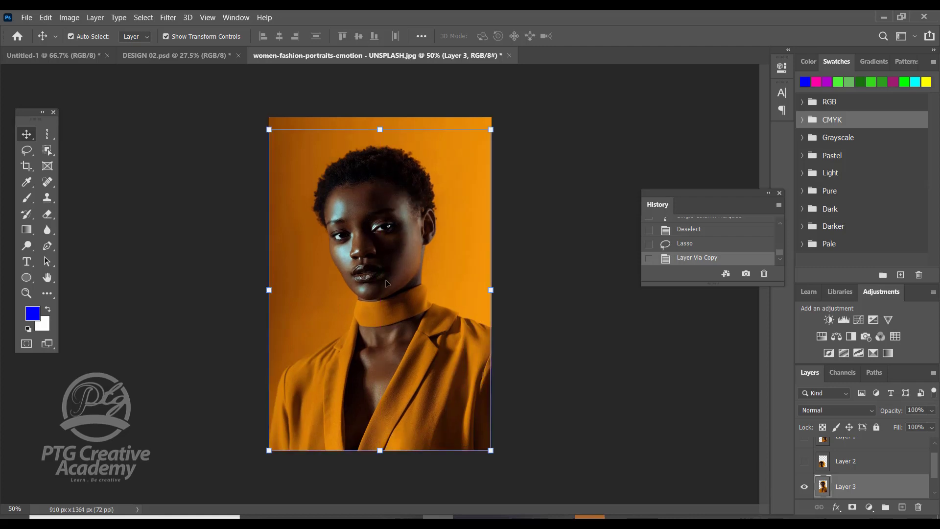
{"action": "left_click_drag", "start_coordinate": [387, 282], "coordinate": [407, 296]}
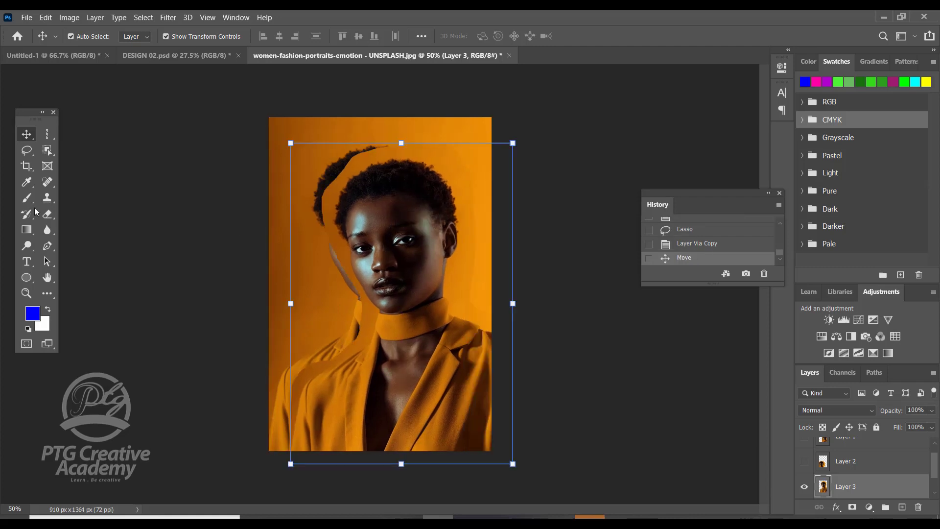
Hide Layer 3 and make the Background layer active, with the Polygonal Lasso tool ready for a new selection.
{"action": "left_click", "coordinate": [18, 155]}
{"action": "left_click", "coordinate": [85, 163]}
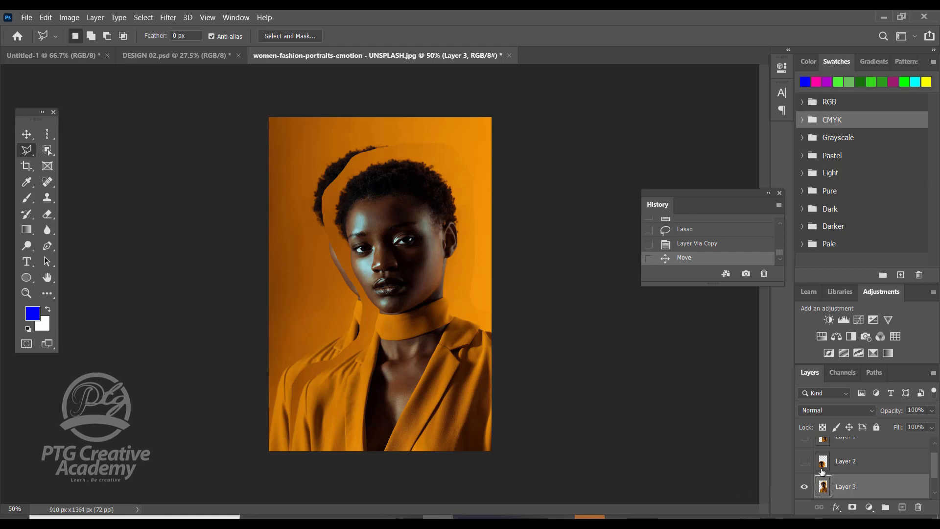
{"action": "left_click", "coordinate": [804, 486]}
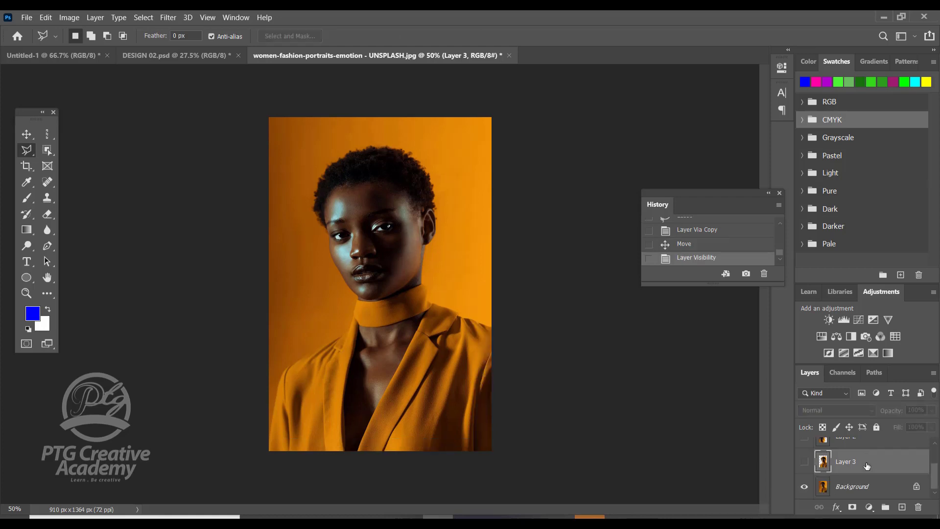
{"action": "left_click", "coordinate": [900, 486]}
{"action": "left_click", "coordinate": [840, 462]}
{"action": "left_click", "coordinate": [840, 477]}
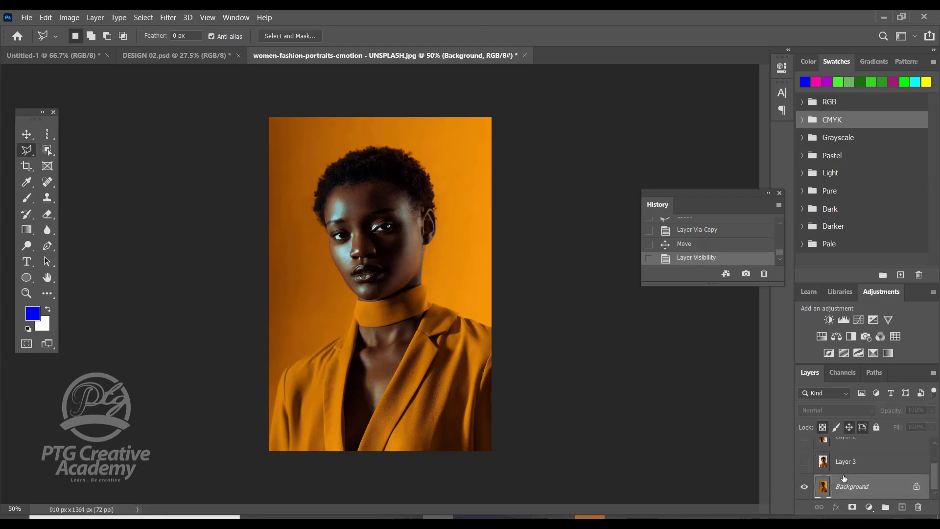
{"action": "scroll", "coordinate": [842, 477], "scroll_direction": "up", "scroll_amount": 2}
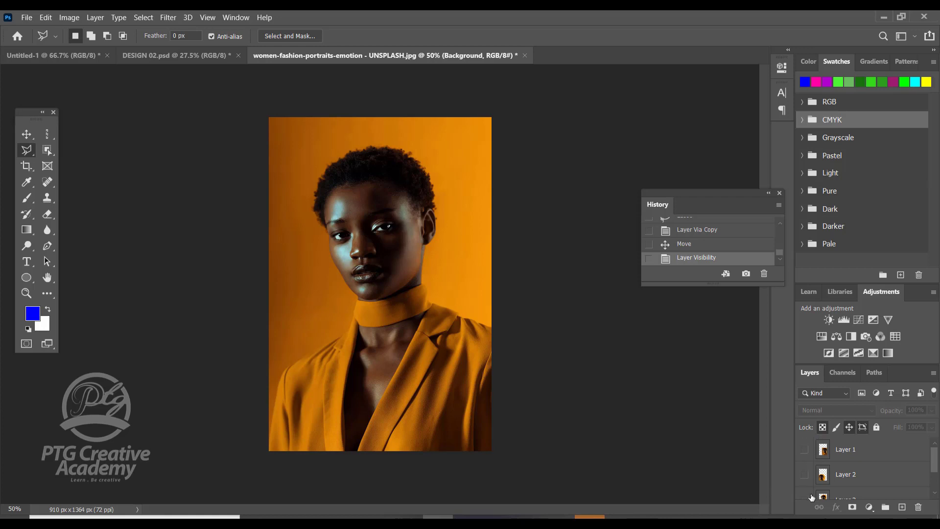
{"action": "scroll", "coordinate": [811, 496], "scroll_direction": "down", "scroll_amount": 2}
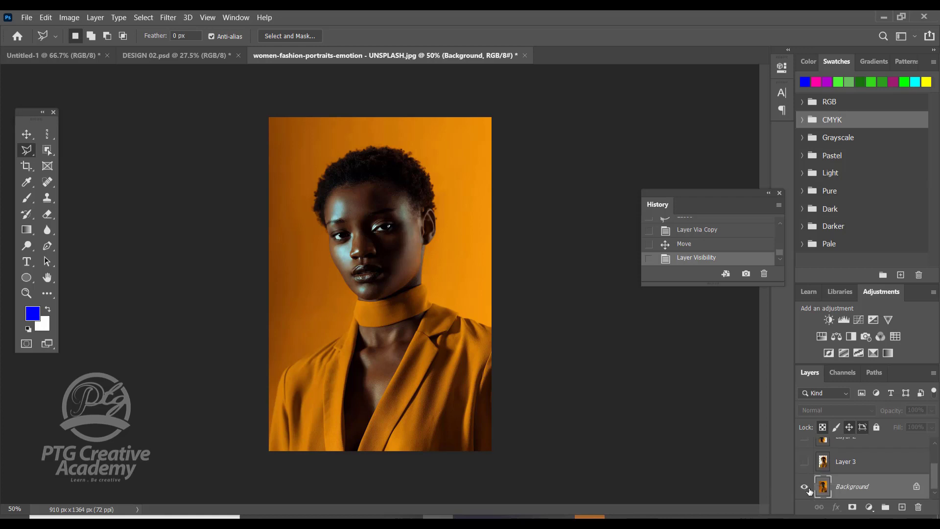
Outline the woman with a closed Polygonal Lasso selection, starting at the left shoulder and passing around the head and below the photo.
{"action": "left_click", "coordinate": [286, 366]}
{"action": "left_click", "coordinate": [327, 246]}
{"action": "left_click", "coordinate": [311, 190]}
{"action": "left_click", "coordinate": [336, 154]}
{"action": "left_click", "coordinate": [390, 144]}
{"action": "left_click", "coordinate": [436, 152]}
{"action": "left_click", "coordinate": [450, 229]}
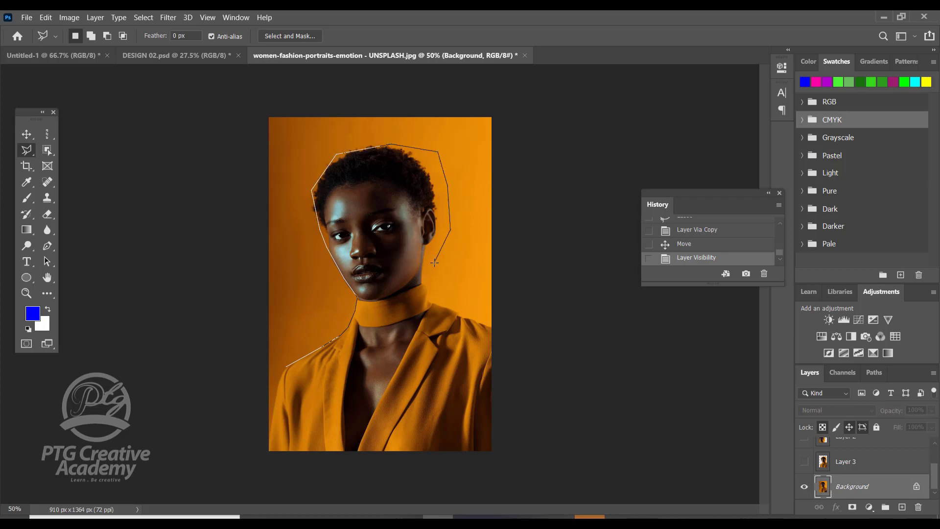
{"action": "left_click", "coordinate": [444, 299]}
{"action": "left_click", "coordinate": [492, 327]}
{"action": "left_click", "coordinate": [494, 365]}
{"action": "left_click", "coordinate": [490, 457]}
{"action": "left_click", "coordinate": [238, 464]}
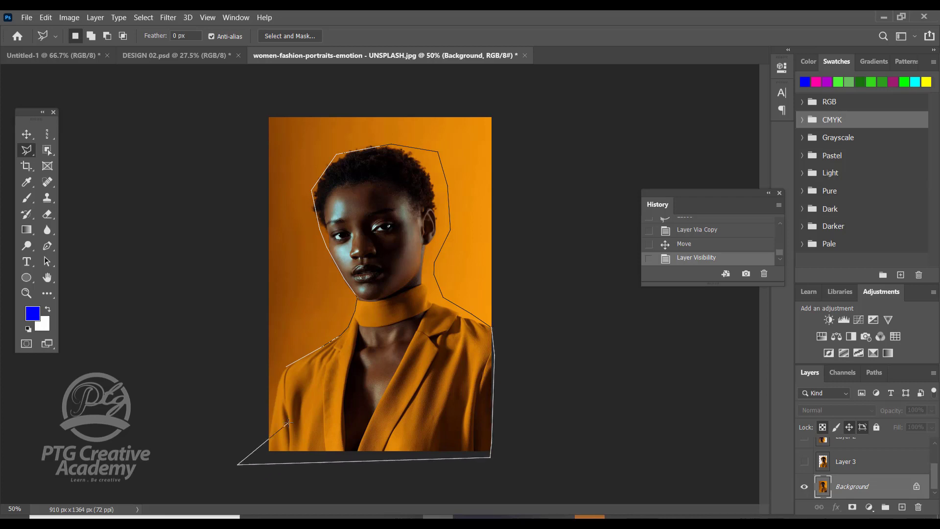
{"action": "left_click", "coordinate": [269, 427]}
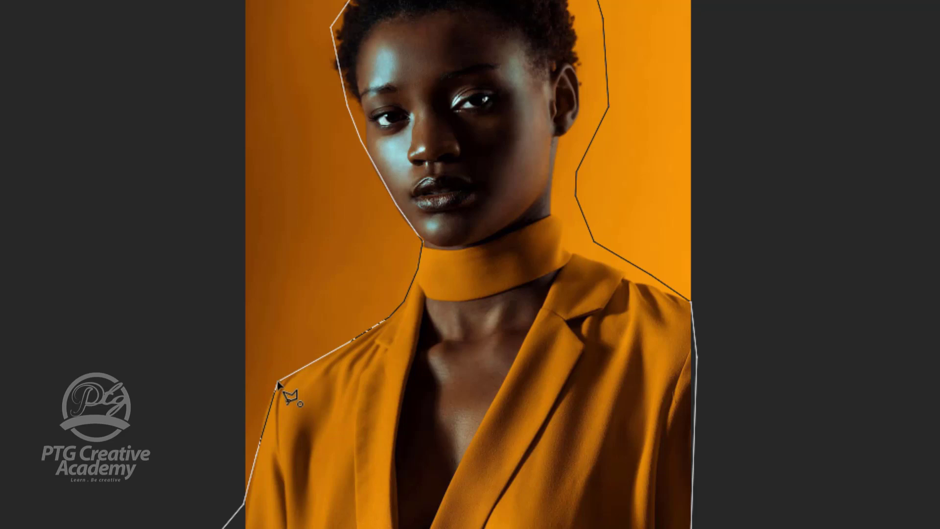
{"action": "left_click", "coordinate": [278, 383]}
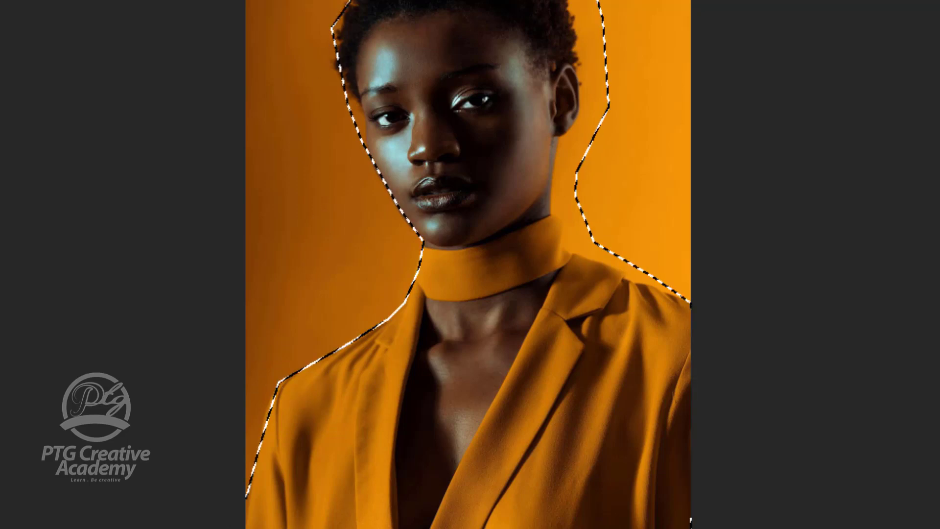
Copy the polygonal selection to a new layer and move the cutout slightly down and to the right.
{"action": "right_click", "coordinate": [438, 88]}
{"action": "left_click", "coordinate": [518, 252]}
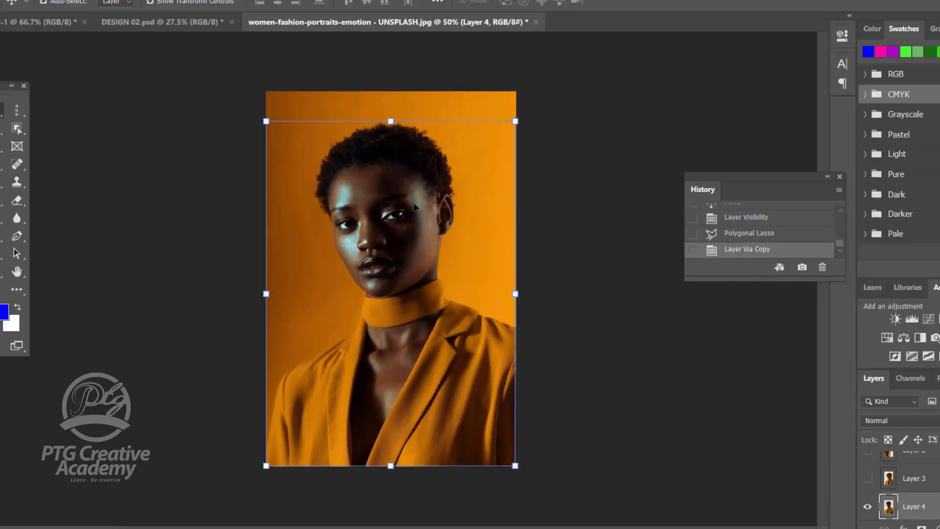
{"action": "left_click_drag", "start_coordinate": [414, 206], "coordinate": [401, 223]}
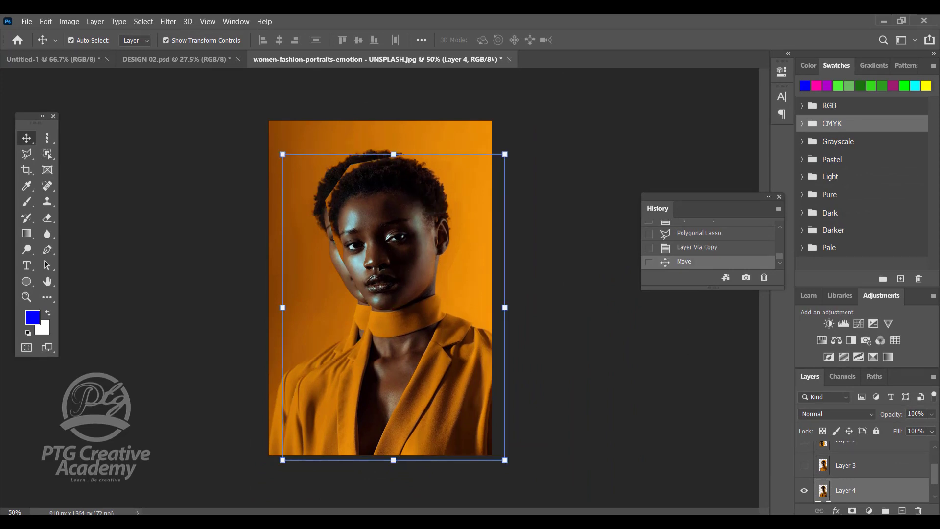
Return to the Polygonal Lasso tool and hide Layer 4 to show only the original portrait.
{"action": "left_click", "coordinate": [24, 155]}
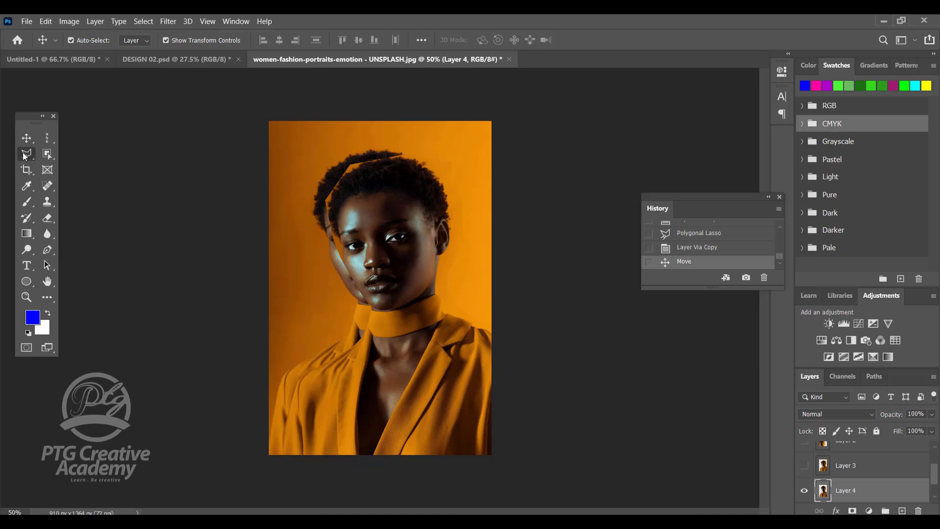
{"action": "left_click", "coordinate": [26, 156]}
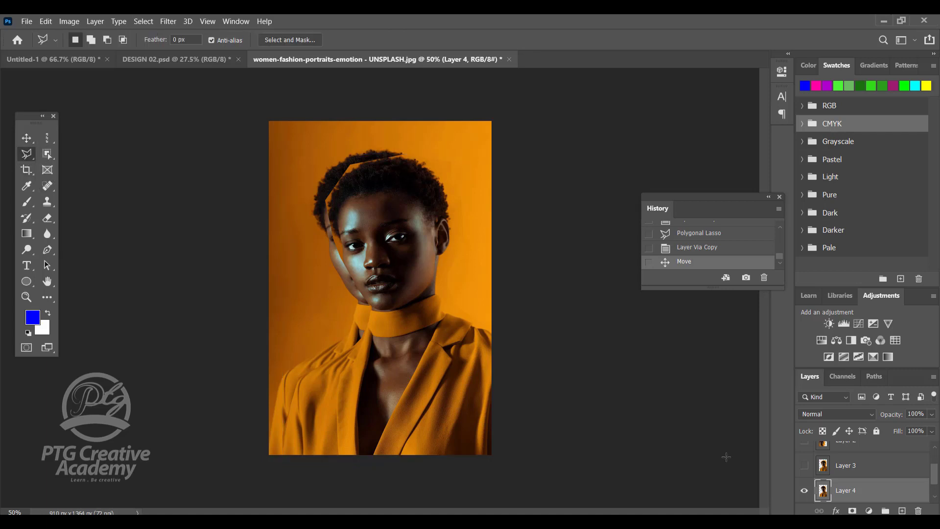
{"action": "left_click", "coordinate": [803, 487]}
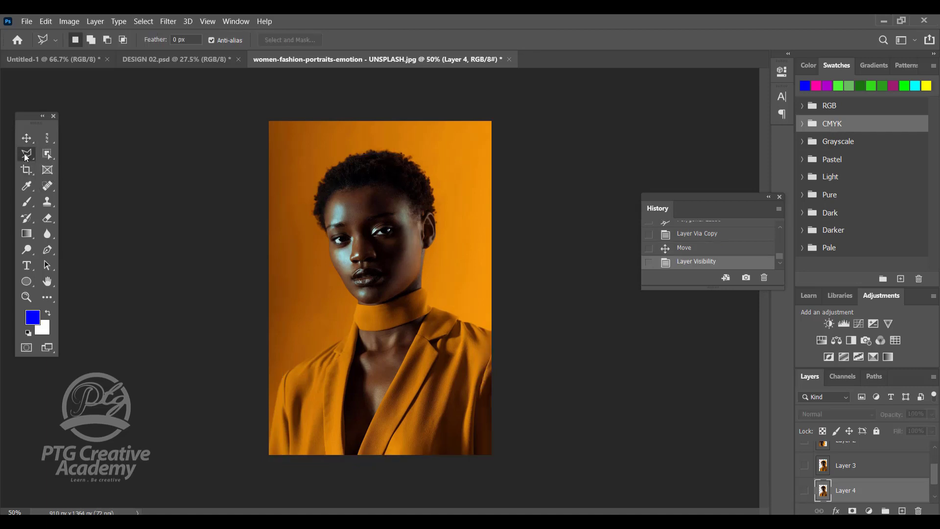
Activate the Magnetic Lasso tool and clear the stray selection started at the photo's lower-left corner.
{"action": "left_click", "coordinate": [25, 154]}
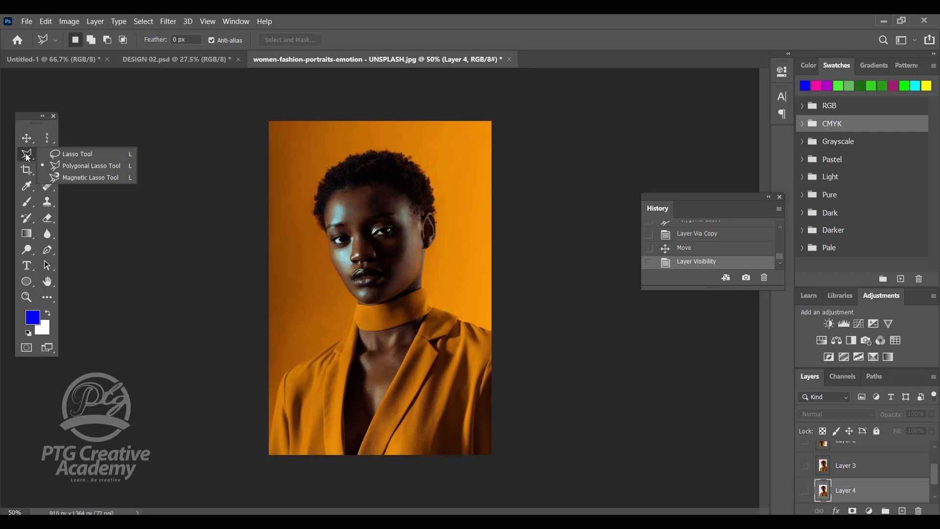
{"action": "left_click", "coordinate": [102, 177]}
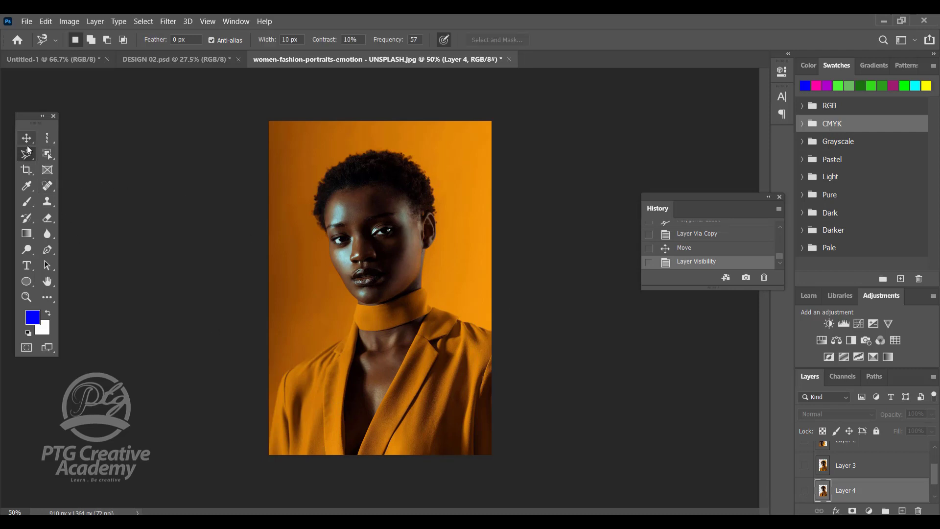
{"action": "left_click", "coordinate": [270, 440]}
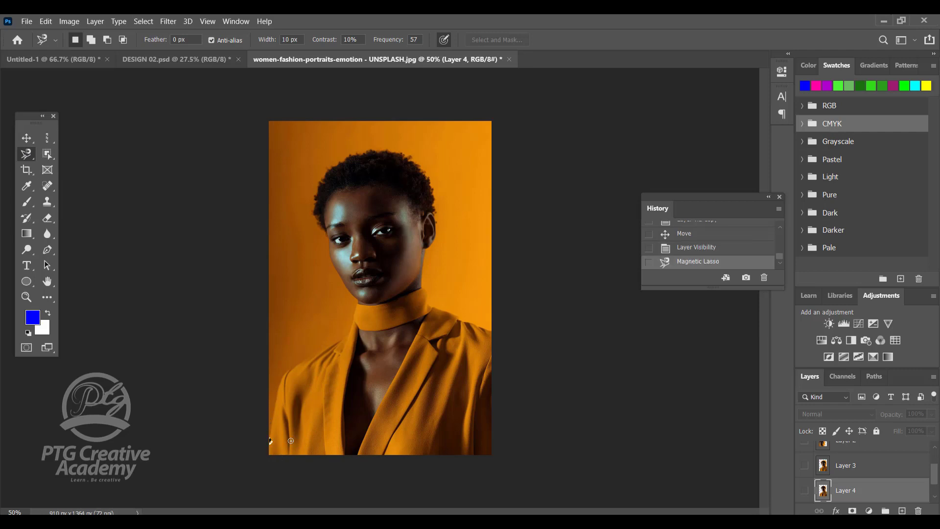
{"action": "key", "text": "d"}
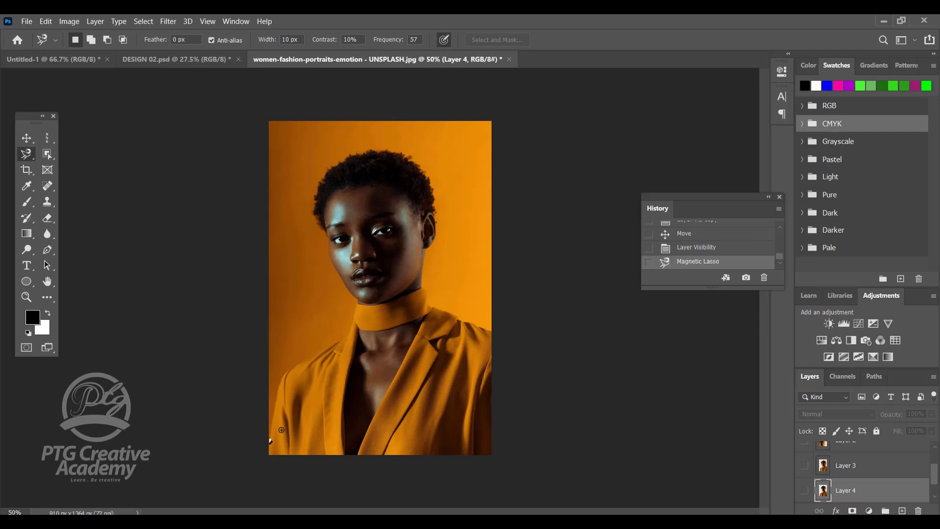
{"action": "key", "text": "ctrl+d"}
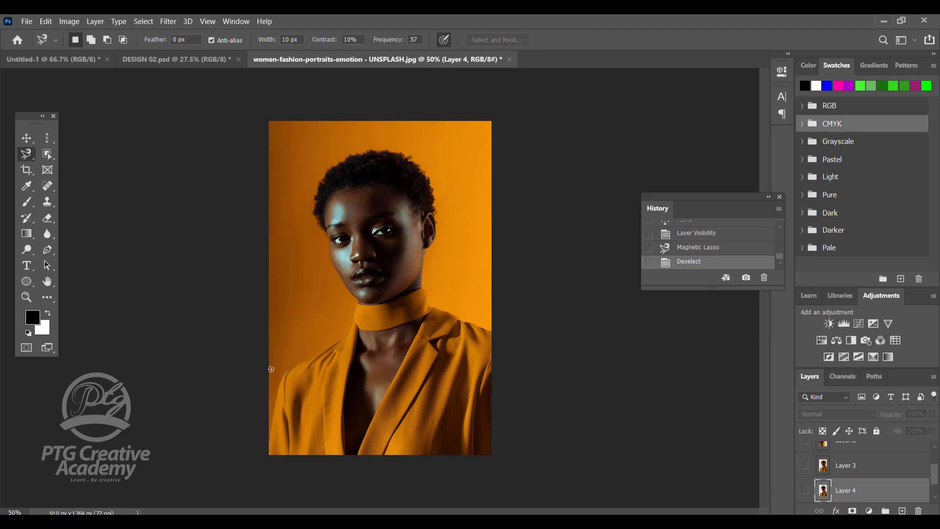
Trace a closed Magnetic Lasso selection around the woman from the photo's lower-left corner, and deselect it.
{"action": "left_click", "coordinate": [268, 443]}
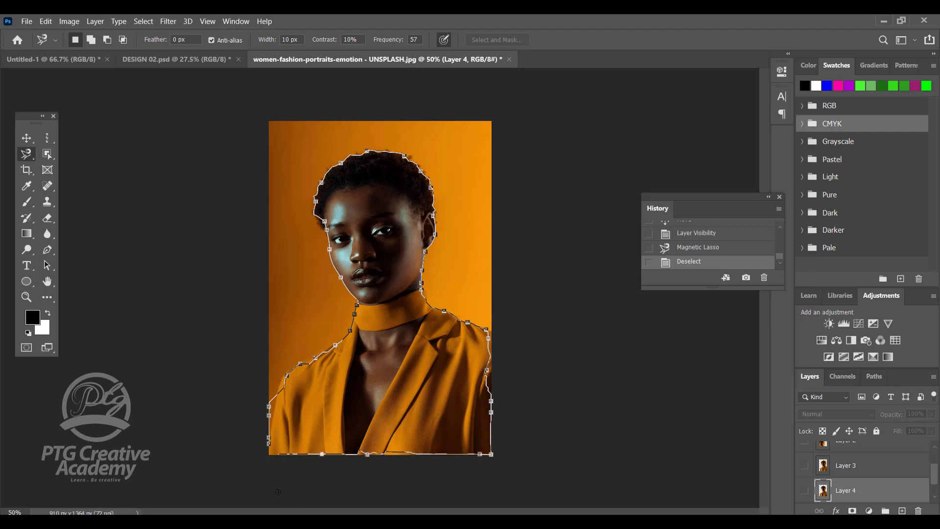
{"action": "left_click", "coordinate": [270, 444]}
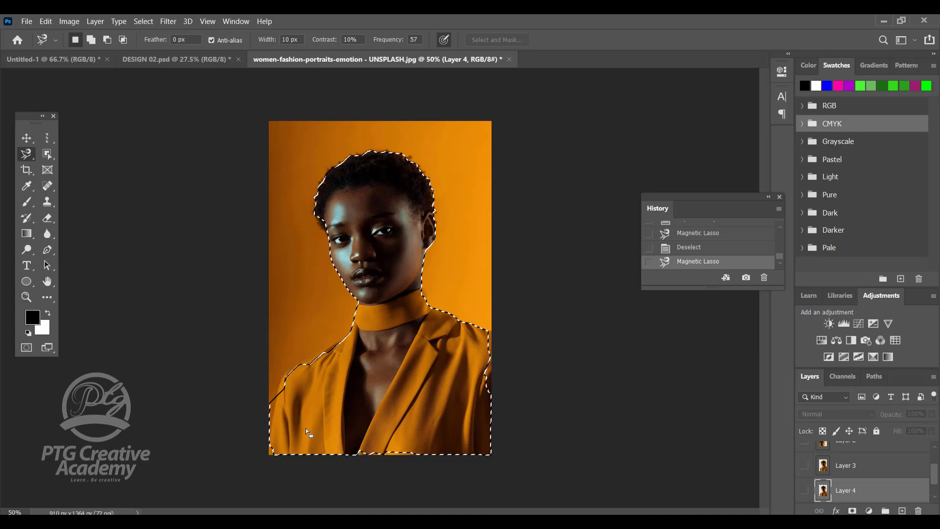
{"action": "key", "text": "ctrl+d"}
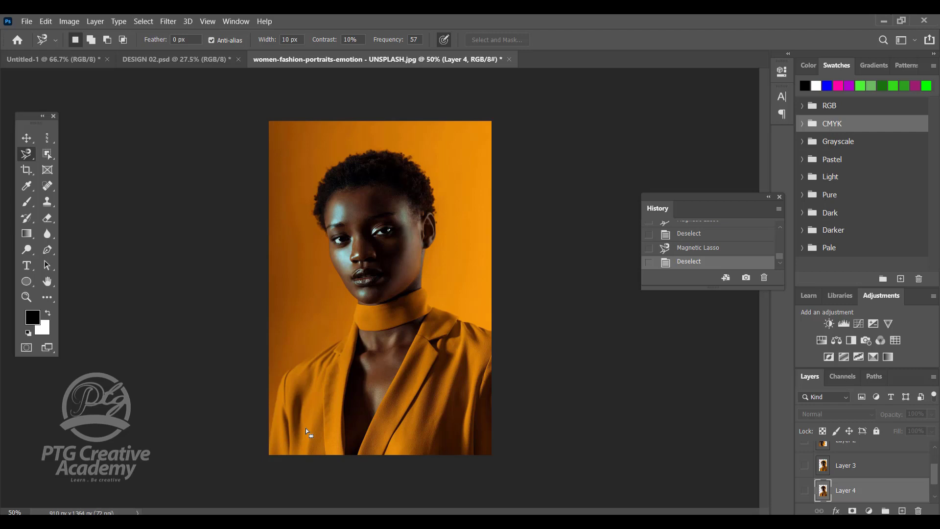
Switch to the regular Lasso tool and return to the Magnetic Lasso tool.
{"action": "left_click", "coordinate": [28, 157]}
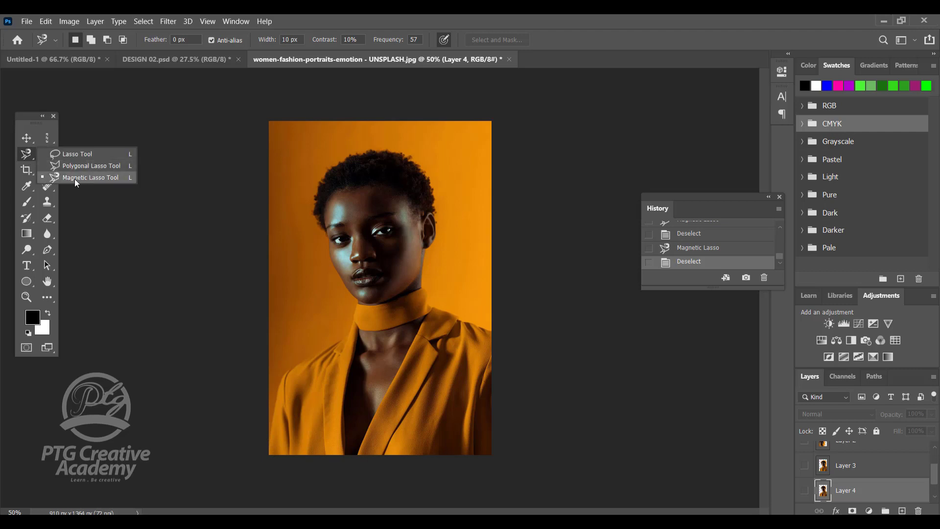
{"action": "left_click", "coordinate": [30, 155]}
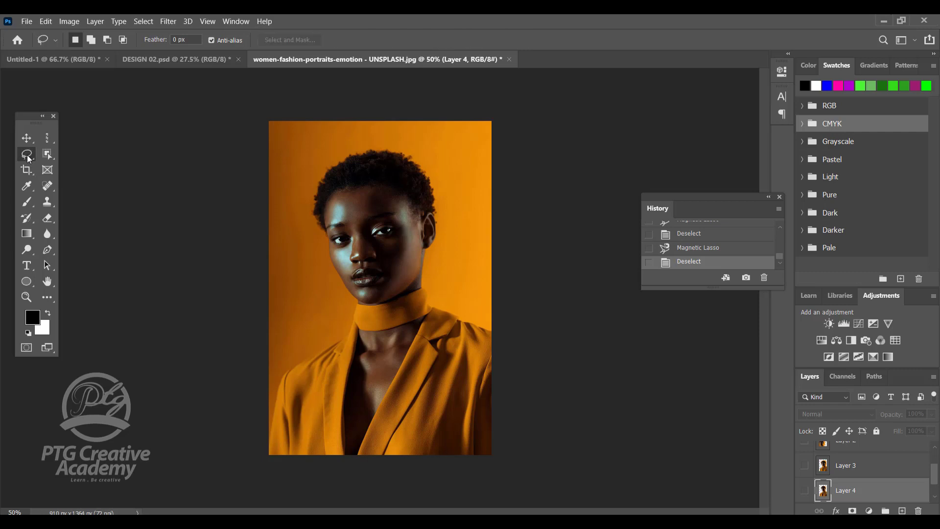
{"action": "key", "text": "shift+l"}
{"action": "right_click", "coordinate": [28, 155]}
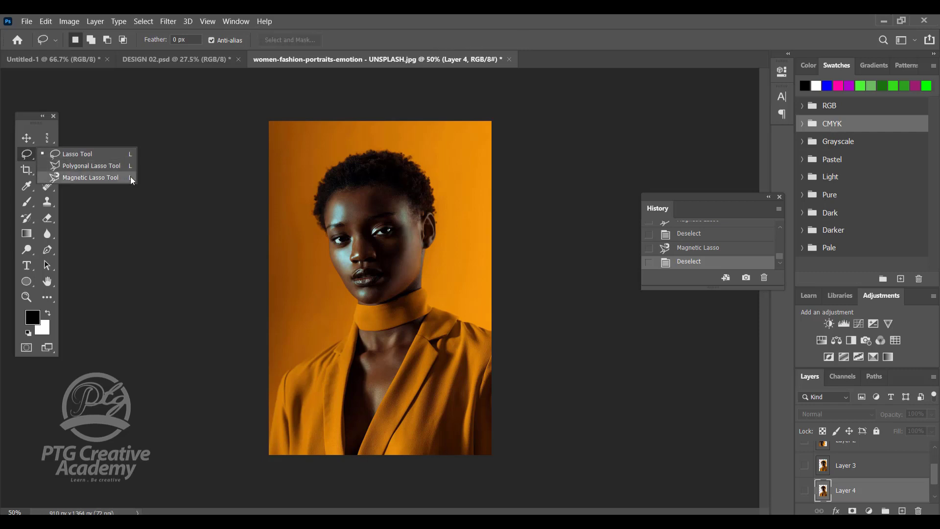
{"action": "left_click", "coordinate": [75, 177]}
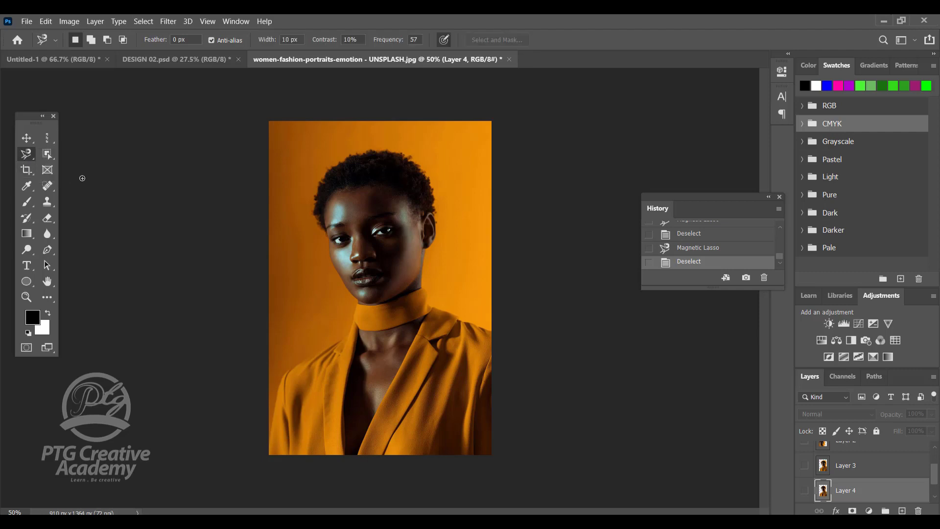
Start a Magnetic Lasso outline at the photo's lower-left corner along the shoulder, removing the stray anchor points around the neck and collar.
{"action": "left_click", "coordinate": [270, 447]}
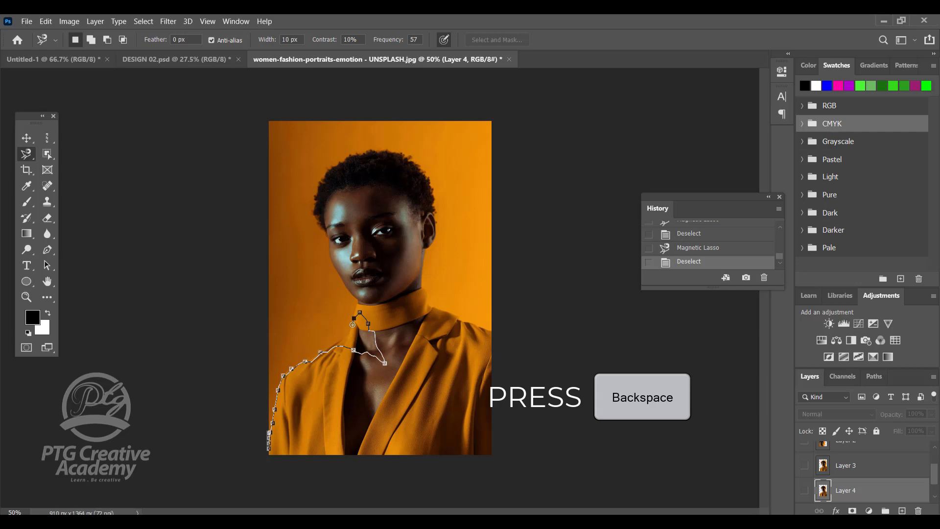
{"action": "key", "text": "BackSpace"}
{"action": "key", "text": "BackSpace"}
{"action": "key", "text": "BackSpace"}
{"action": "key", "text": "BackSpace"}
{"action": "key", "text": "BackSpace"}
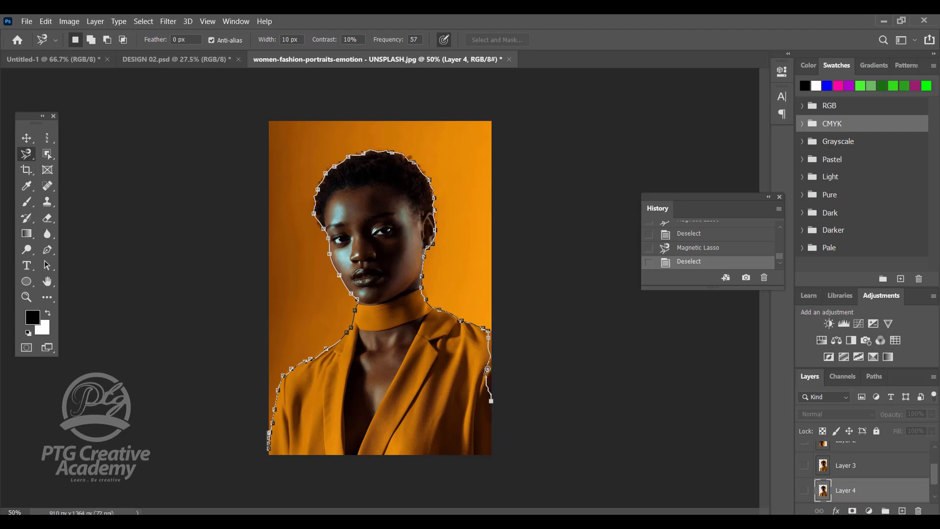
Remove the misplaced anchors on the right sleeve, extend the outline to the photo's right edge, and close it along the bottom edge.
{"action": "key", "text": "BackSpace"}
{"action": "key", "text": "BackSpace"}
{"action": "left_click", "coordinate": [497, 331]}
{"action": "left_click", "coordinate": [275, 457]}
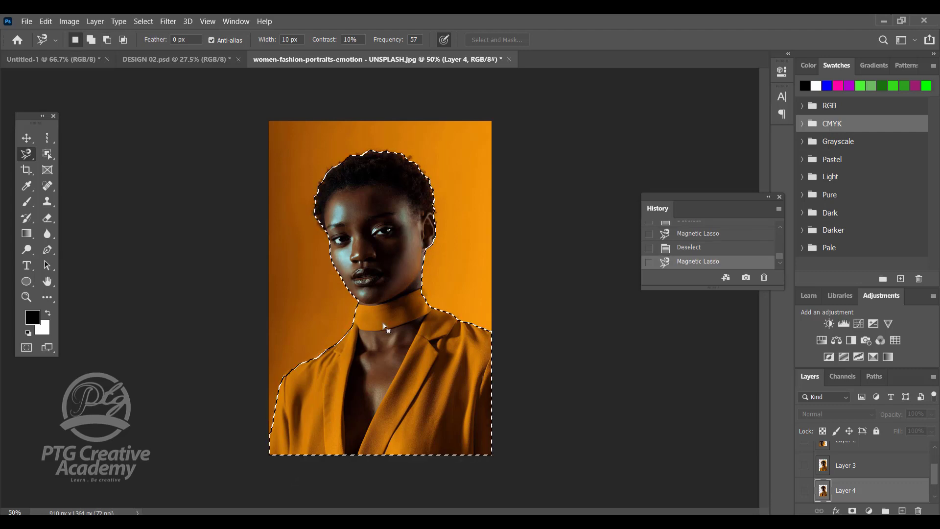
Make the Background layer active and copy the selected woman to a new layer.
{"action": "scroll", "coordinate": [853, 478], "scroll_direction": "down", "scroll_amount": 1}
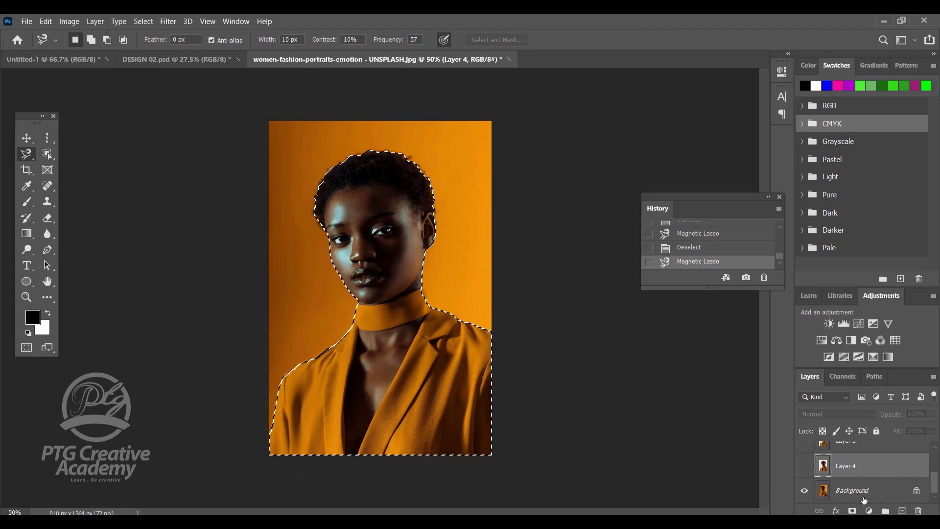
{"action": "left_click", "coordinate": [885, 494]}
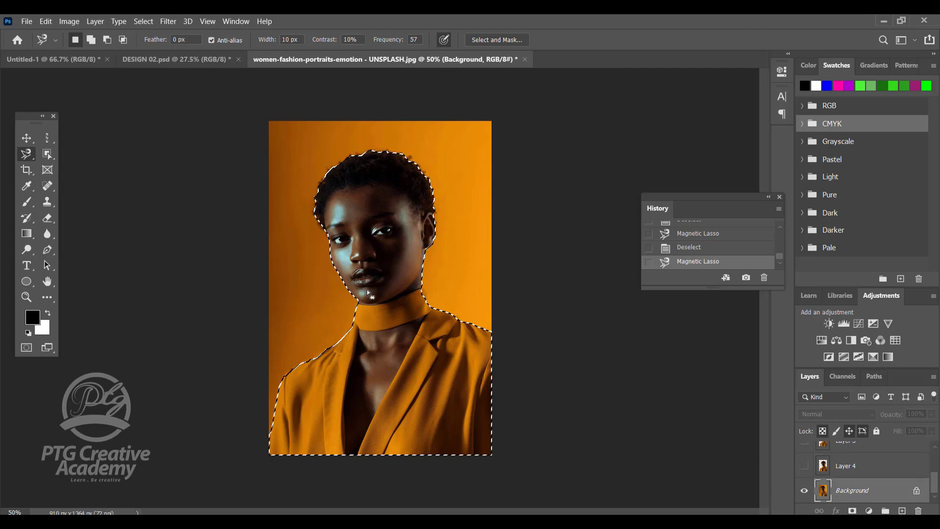
{"action": "right_click", "coordinate": [369, 252]}
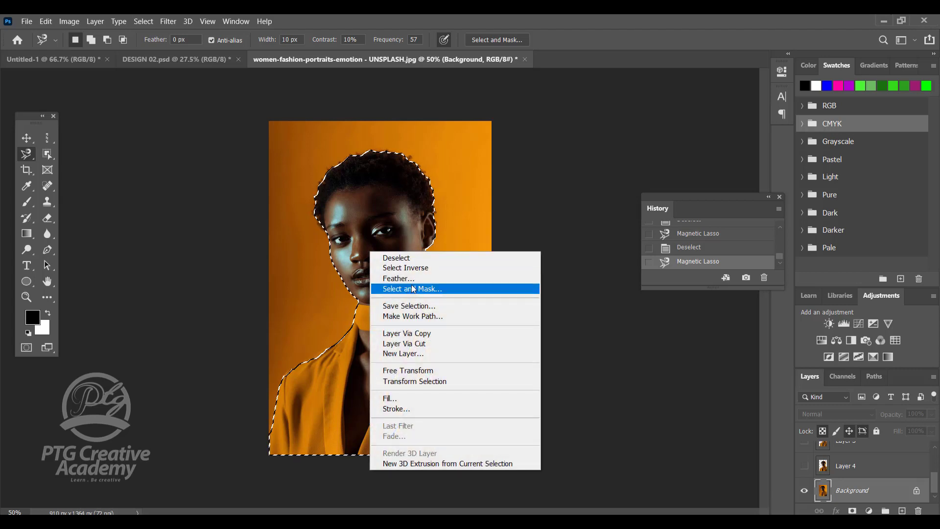
{"action": "left_click", "coordinate": [414, 335]}
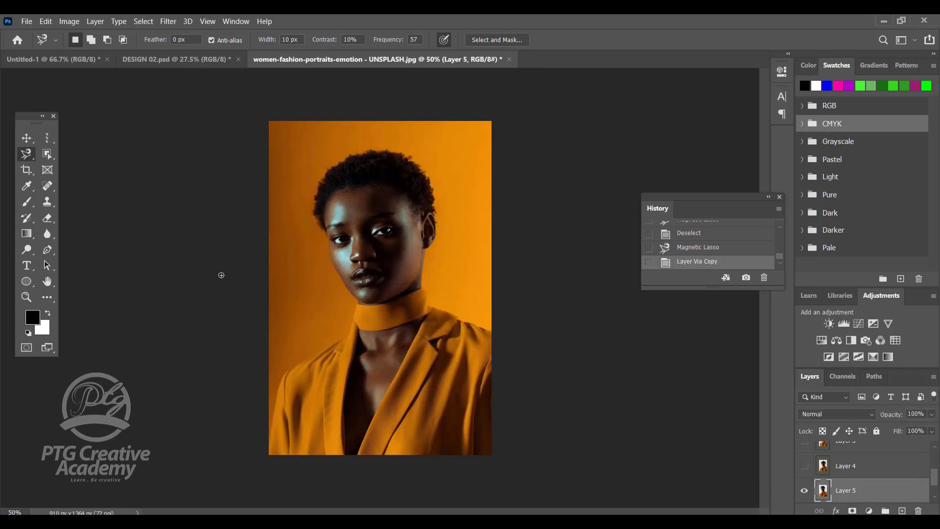
Move the new cutout slightly down and to the right of the original woman with the Move tool.
{"action": "left_click", "coordinate": [32, 140]}
{"action": "left_click_drag", "start_coordinate": [430, 226], "coordinate": [446, 238]}
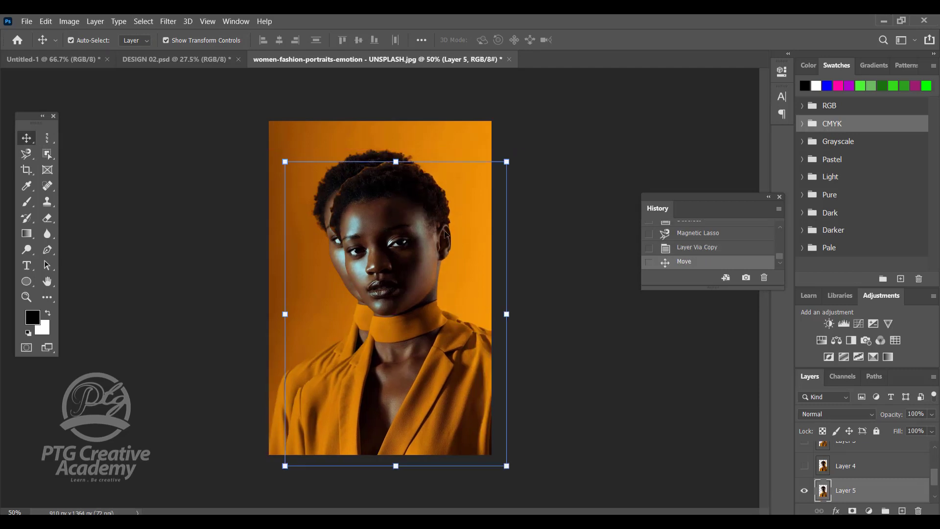
{"action": "left_click_drag", "start_coordinate": [365, 216], "coordinate": [412, 285]}
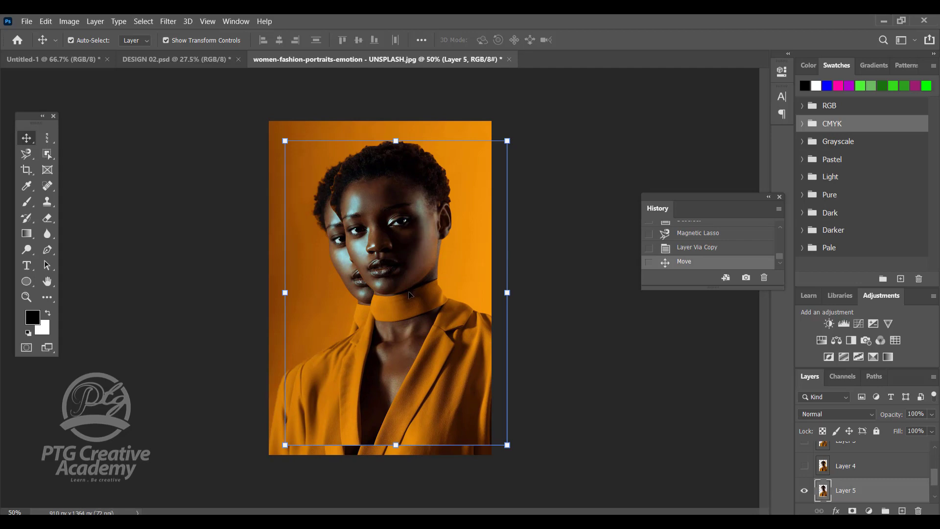
{"action": "left_click_drag", "start_coordinate": [407, 331], "coordinate": [403, 348]}
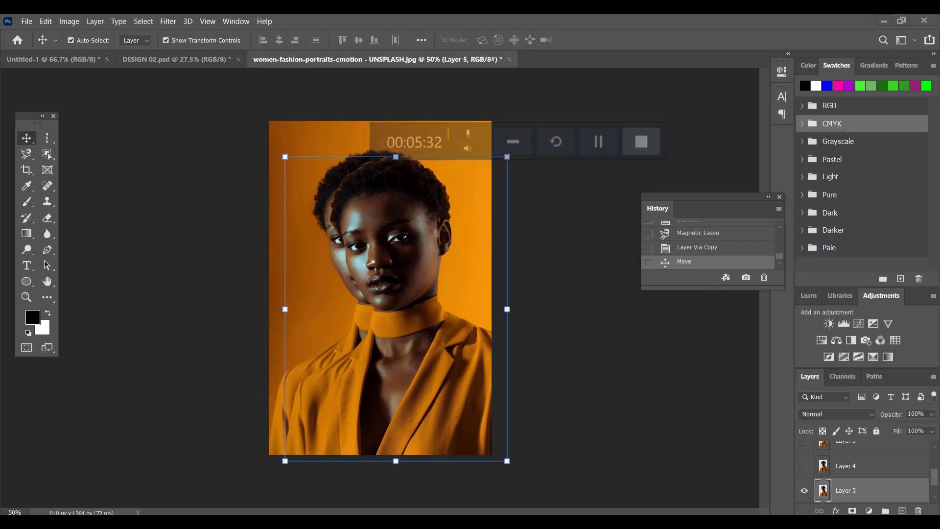